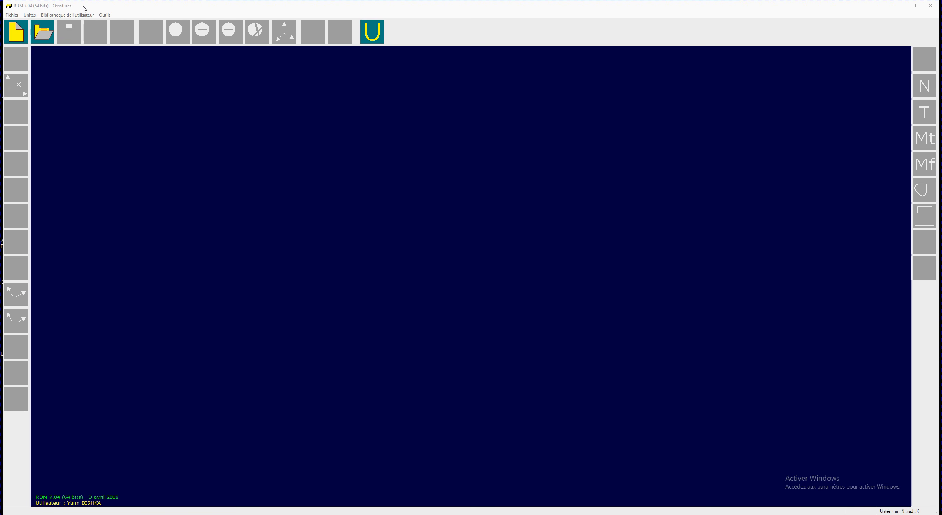
Step: Open the existing structure file "poutre 2 appuis.por" from the Documents folder
left_click(85, 7)
left_click(46, 33)
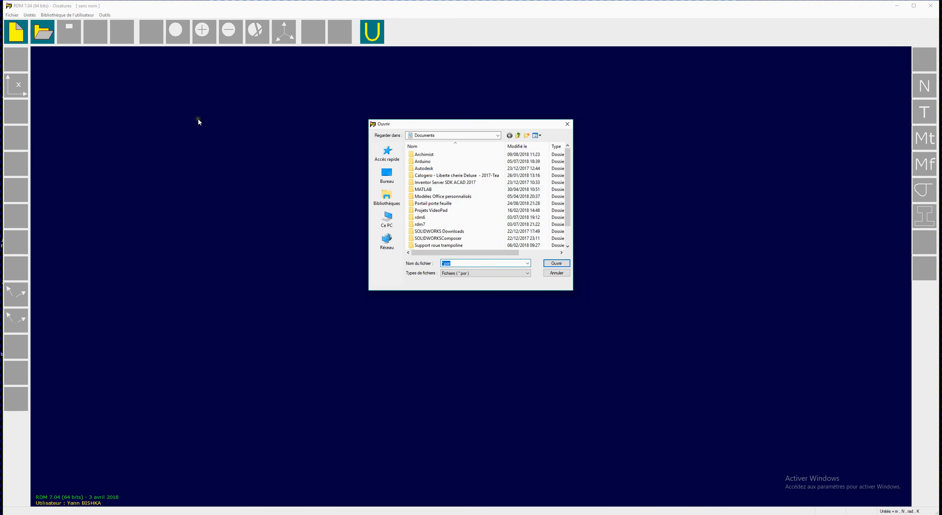
left_click_drag(569, 170, 569, 201)
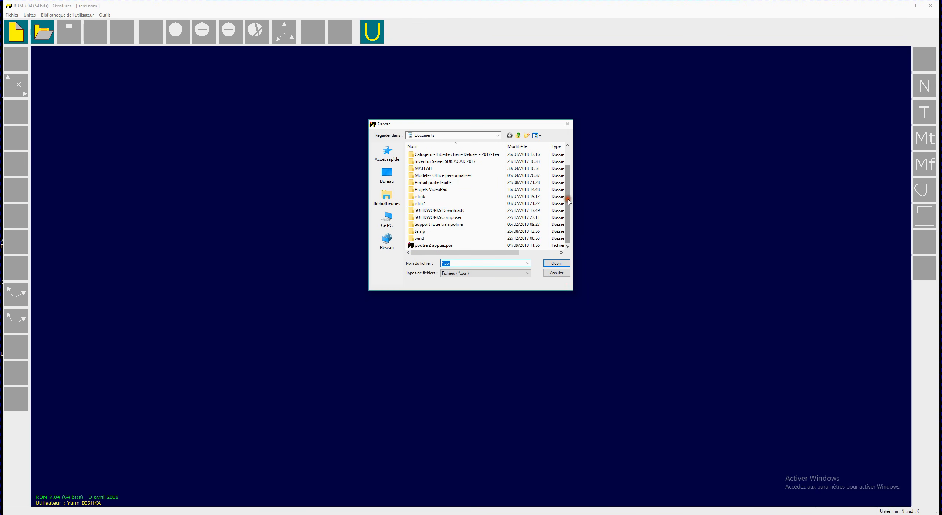
left_click(426, 246)
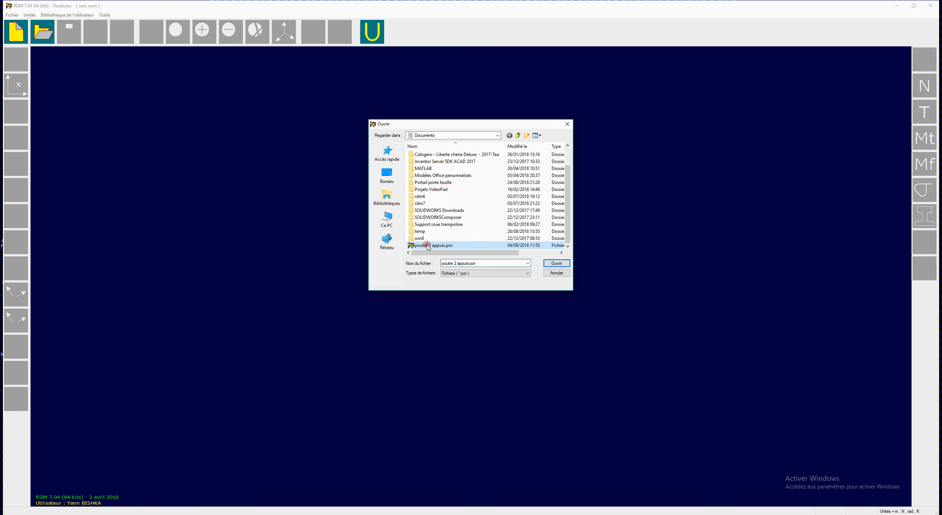
left_click(556, 264)
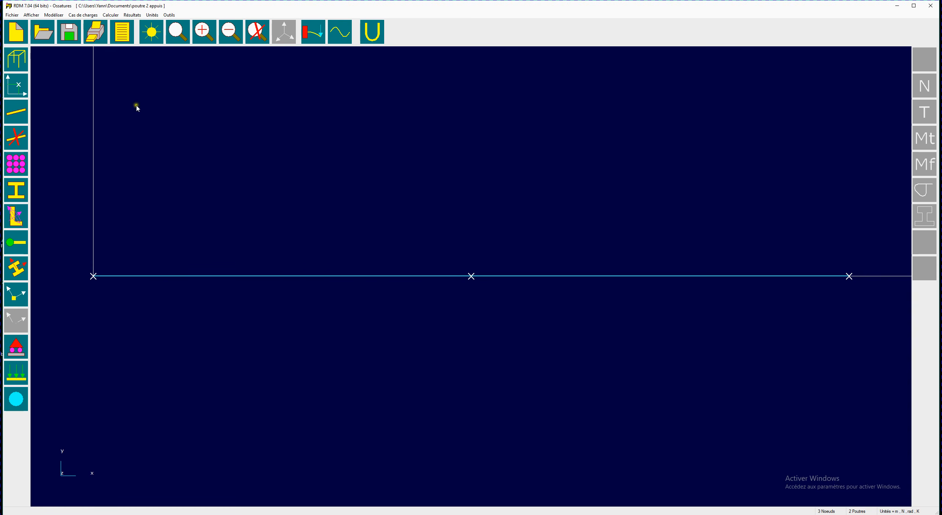
Step: Generate the model's data report with all sections included and reposition its window to compare it with the beam
left_click(122, 32)
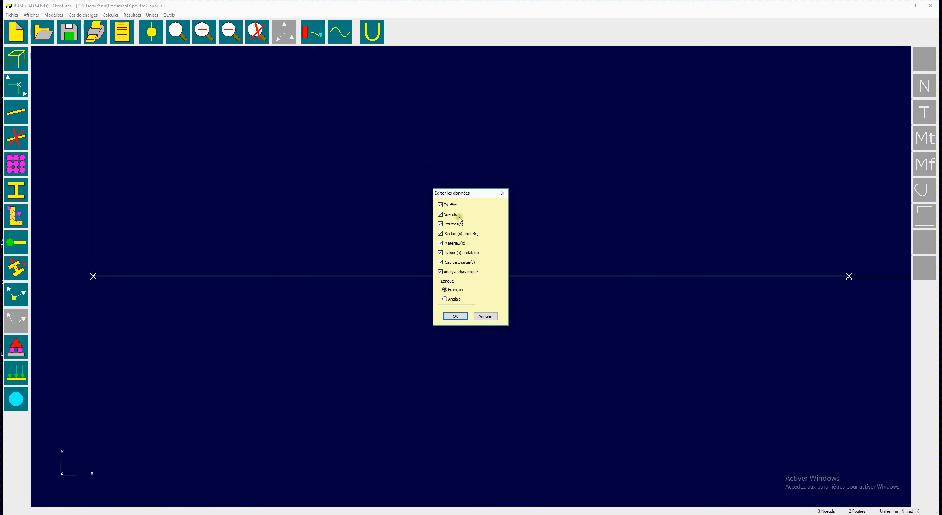
left_click(456, 315)
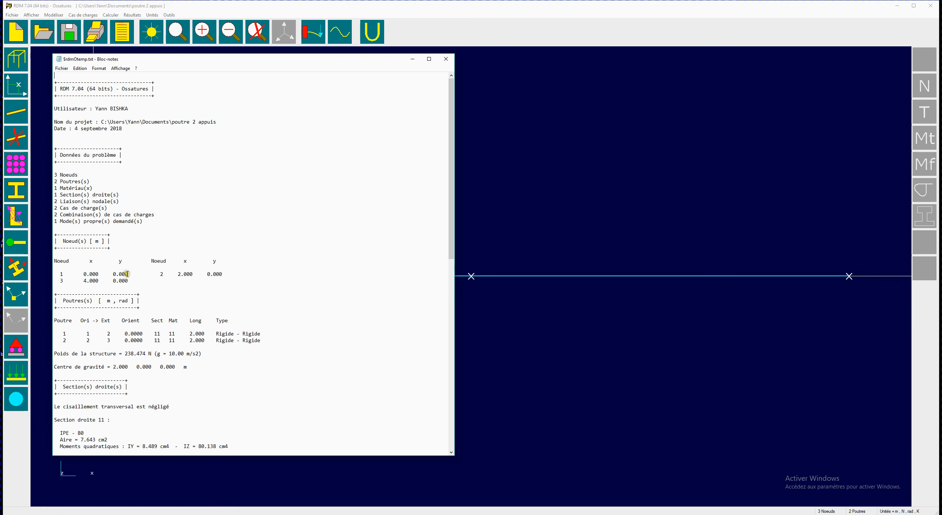
left_click_drag(138, 65, 583, 315)
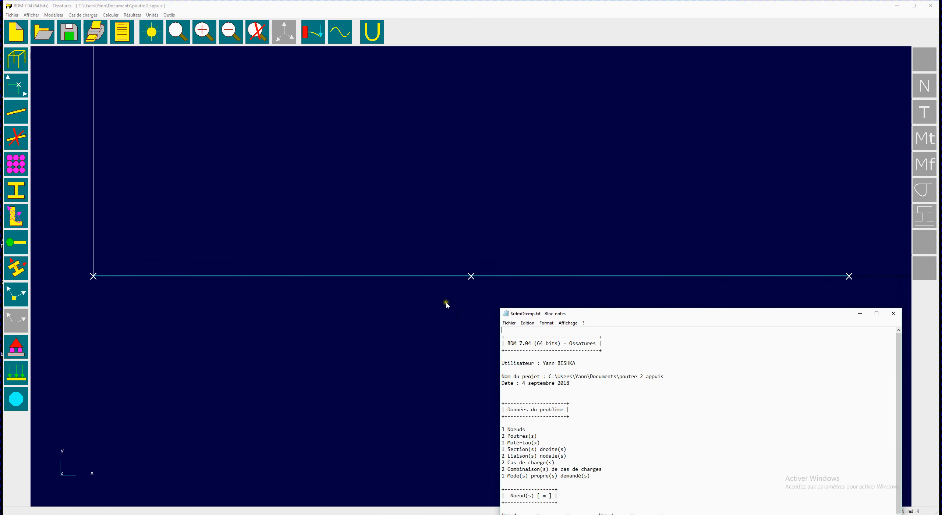
left_click_drag(602, 316, 629, 99)
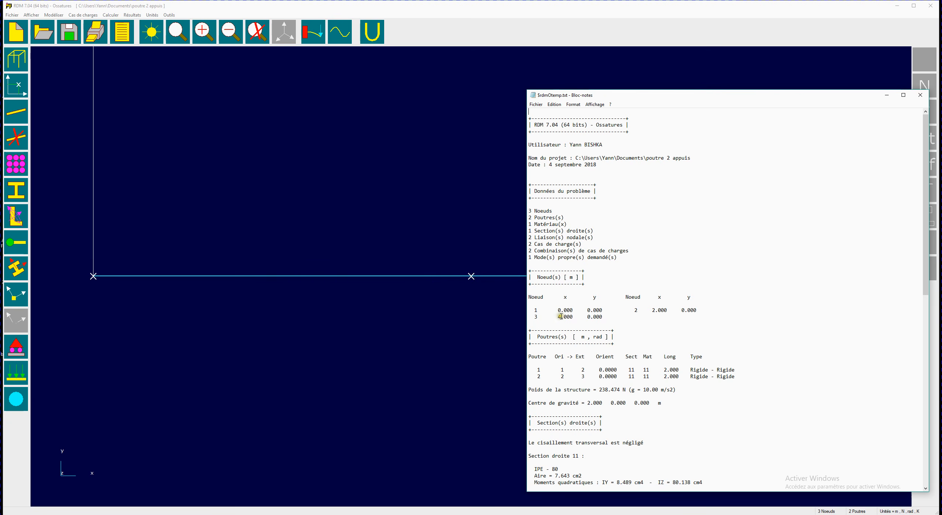
left_click_drag(607, 95, 520, 291)
left_click_drag(680, 292, 658, 83)
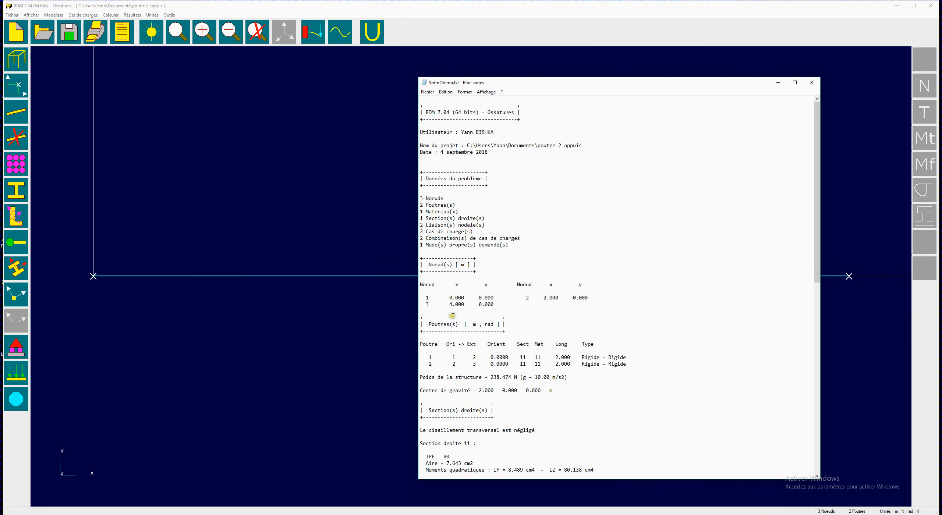
Step: Review the cross-section, material, supports, load cases and load combinations in the data report, and close it
scroll(442, 331, "down", 4)
scroll(443, 332, "down", 1)
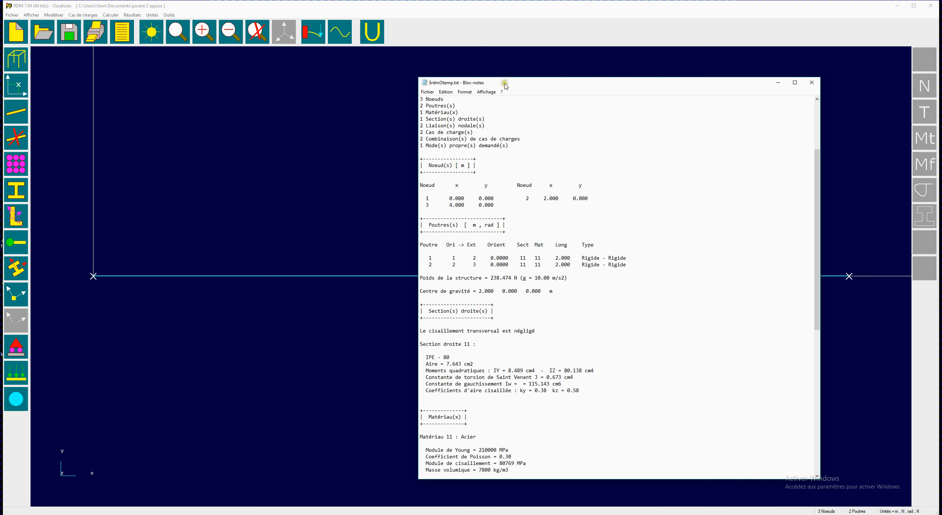
left_click_drag(506, 81, 576, 89)
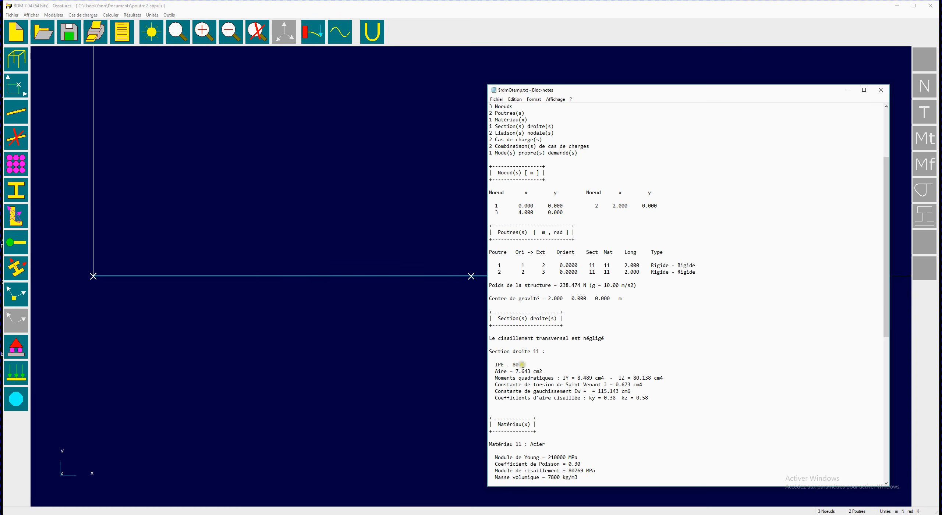
scroll(566, 418, "down", 2)
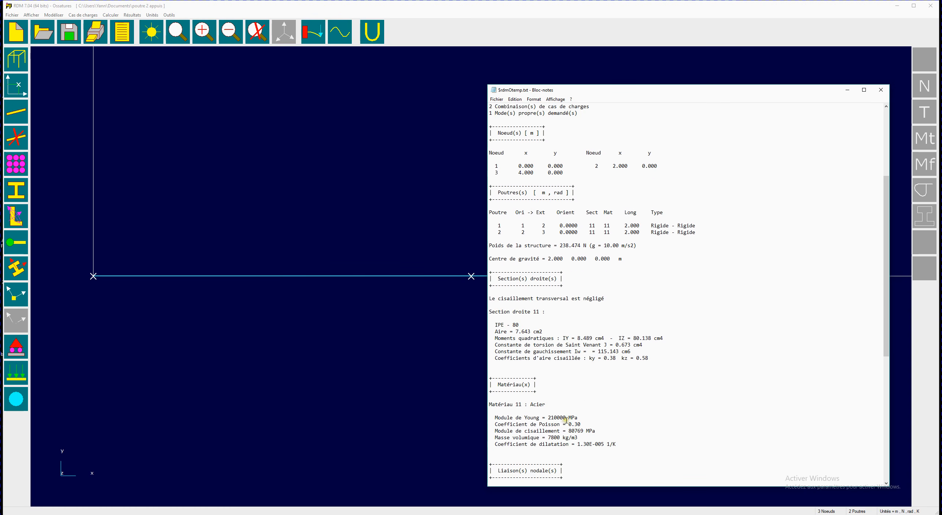
scroll(566, 419, "down", 3)
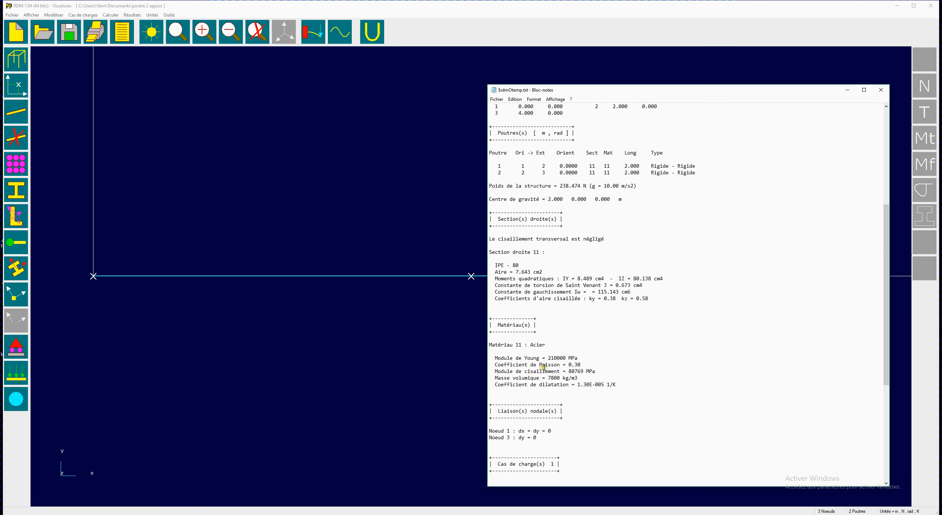
scroll(540, 350, "down", 9)
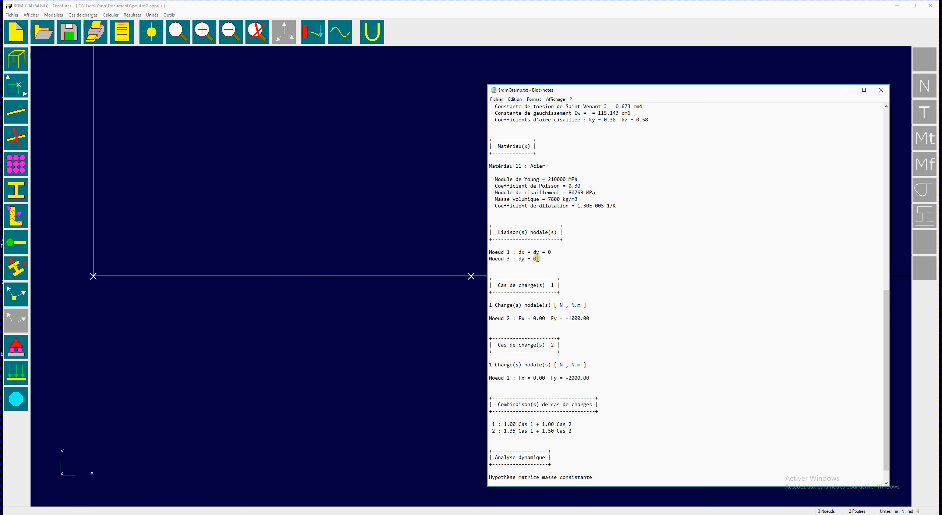
scroll(539, 286, "down", 1)
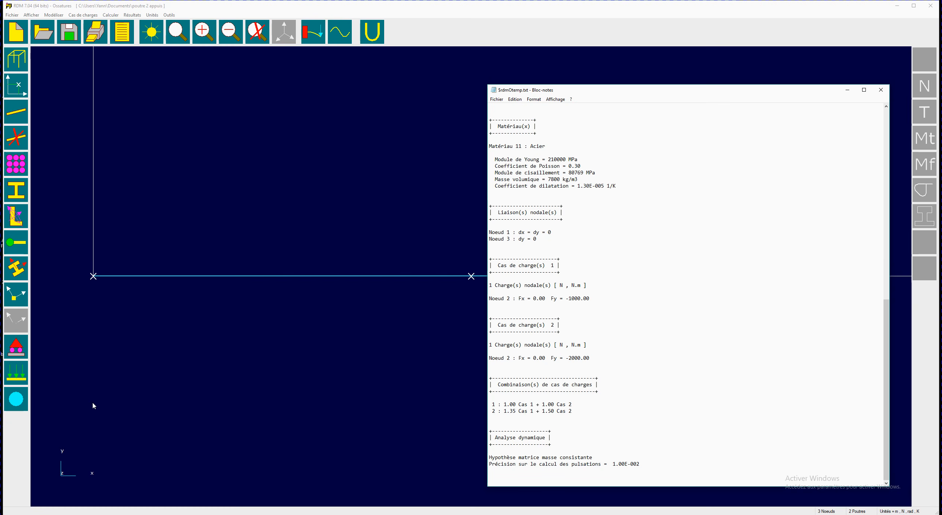
left_click(568, 358)
left_click(545, 411)
left_click(552, 411)
left_click(880, 90)
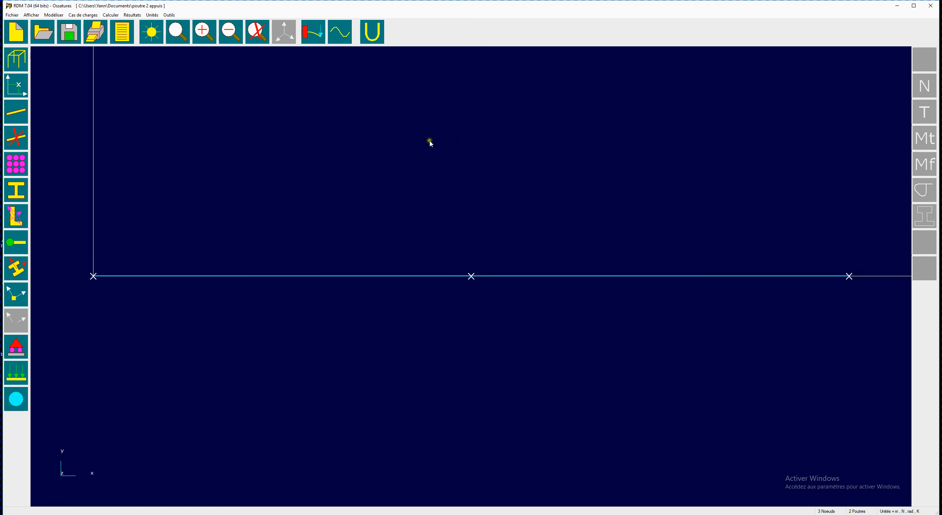
Step: Show the results of Combinaison 1 and locate the maximum displacement along y
left_click(135, 15)
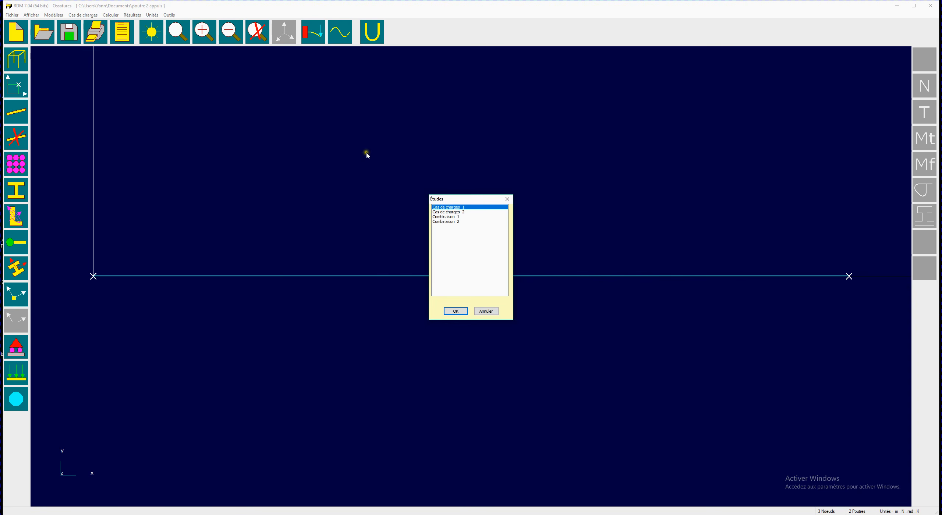
left_click(449, 217)
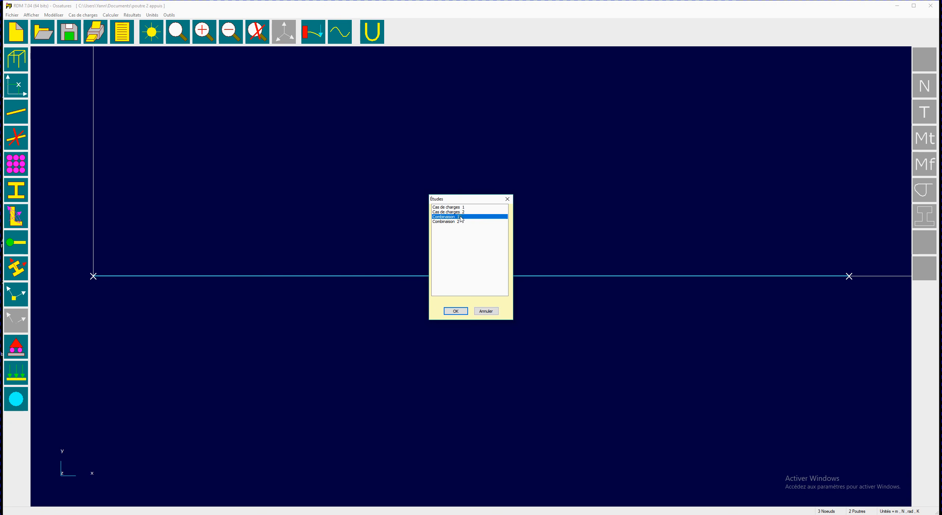
left_click(451, 222)
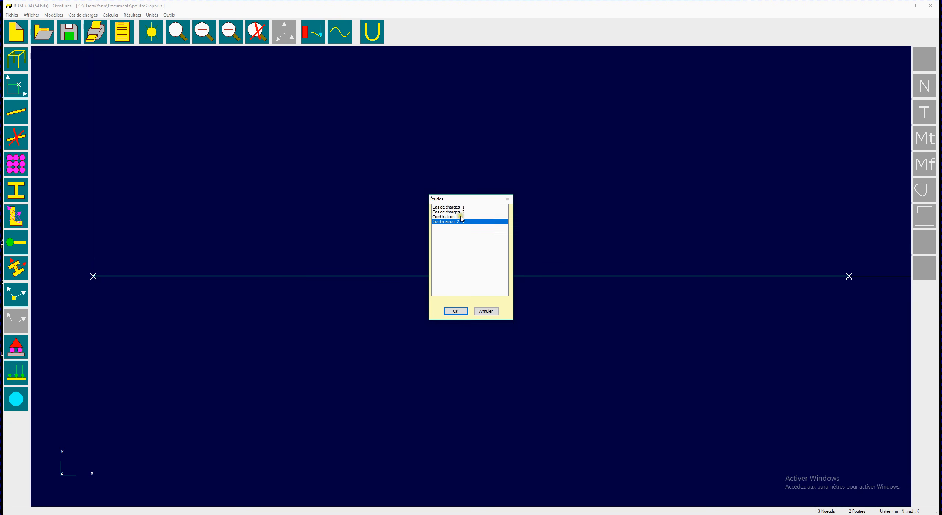
left_click(460, 217)
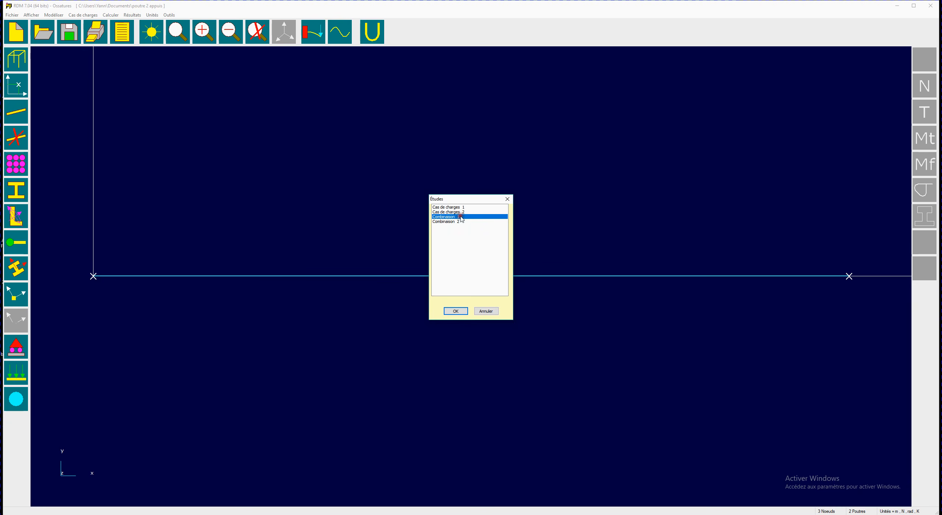
left_click(456, 312)
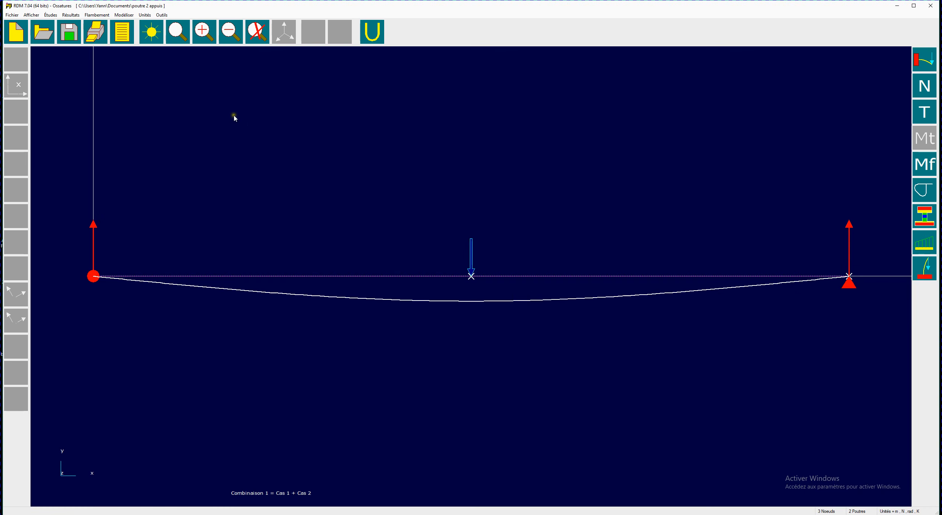
left_click(71, 15)
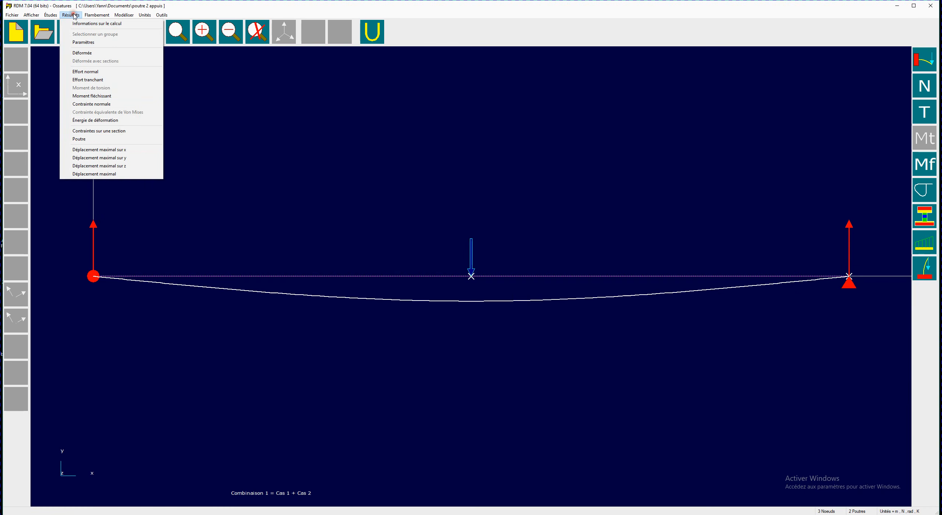
left_click(108, 159)
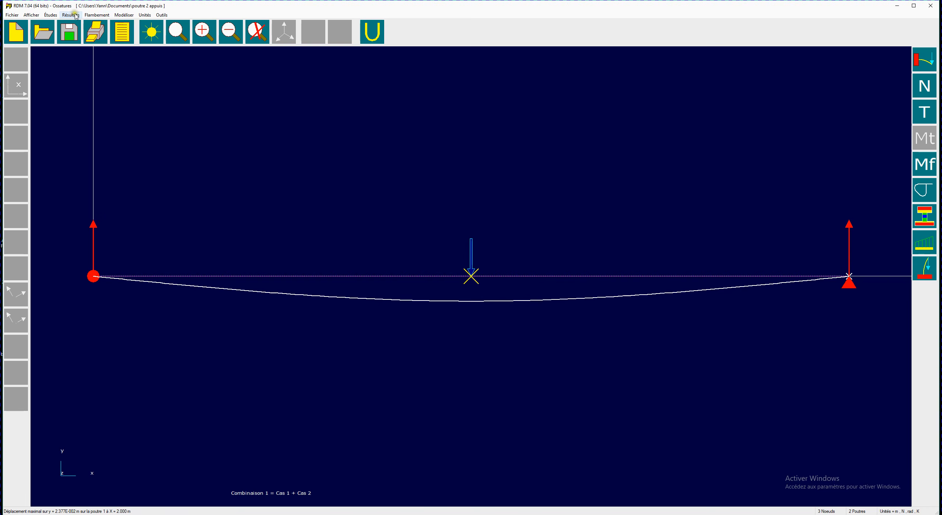
Step: Return to modelling, switch to the results of Combinaison 2 and display the normal force diagram
left_click(123, 15)
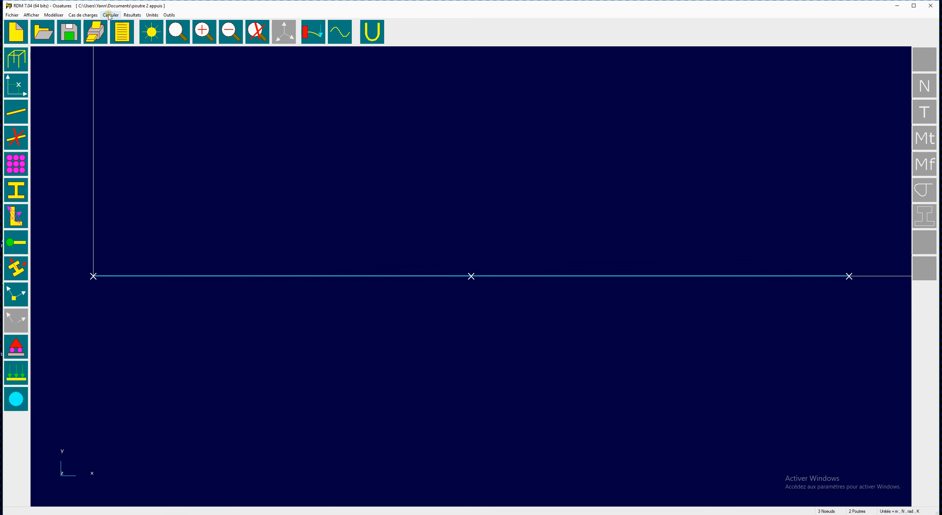
left_click(132, 15)
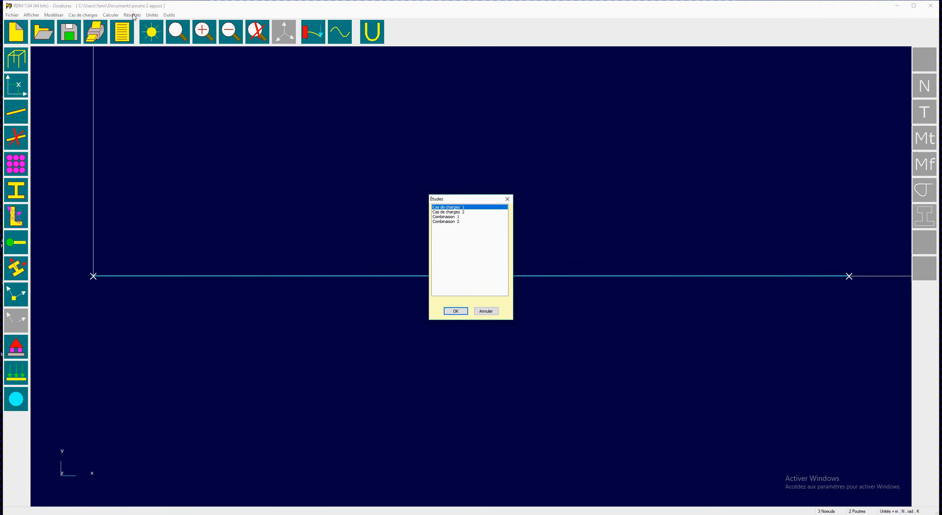
left_click(446, 222)
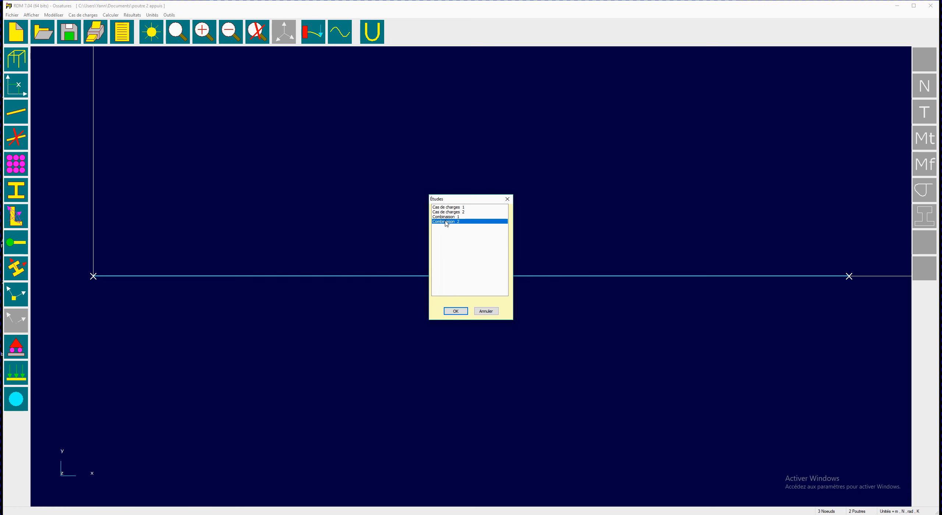
left_click(462, 221)
left_click(458, 311)
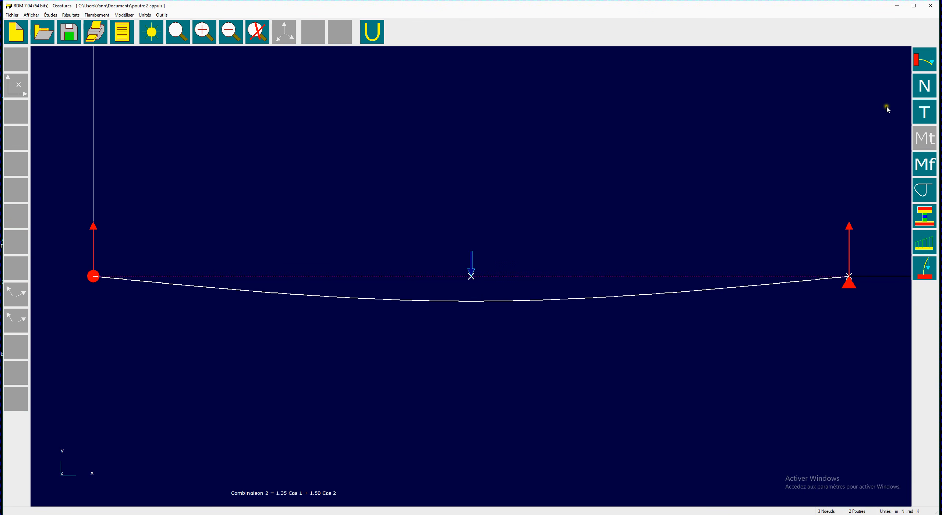
left_click(924, 87)
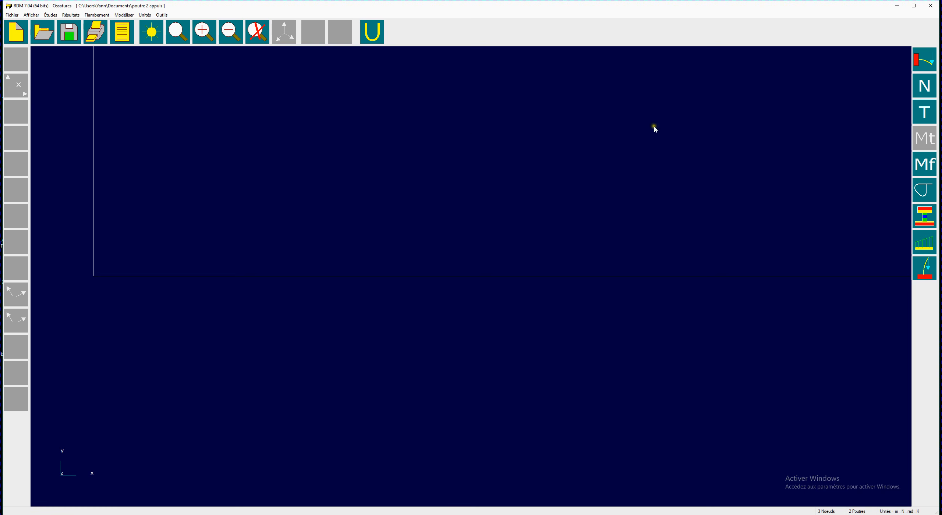
Step: Display the shear force diagram and check the internal forces at the ends of beams 1 and 2
left_click(925, 112)
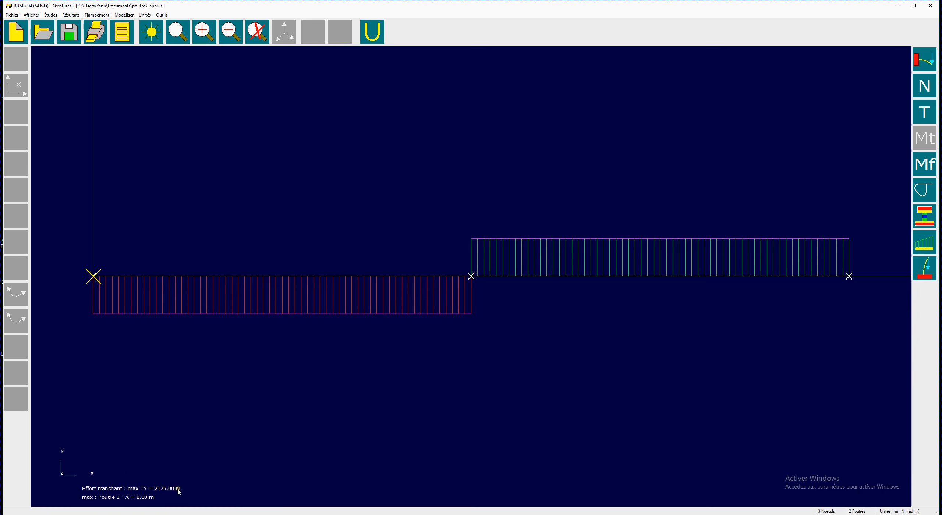
left_click(310, 276)
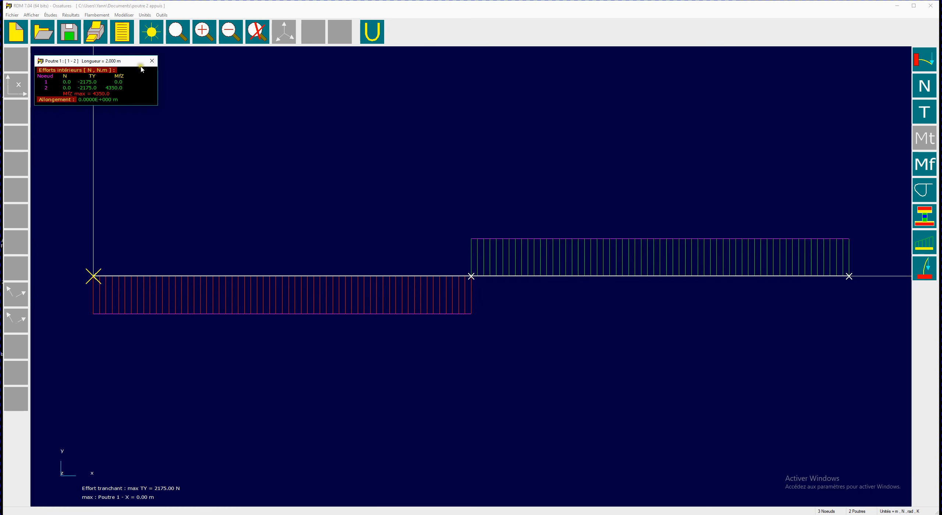
left_click(151, 61)
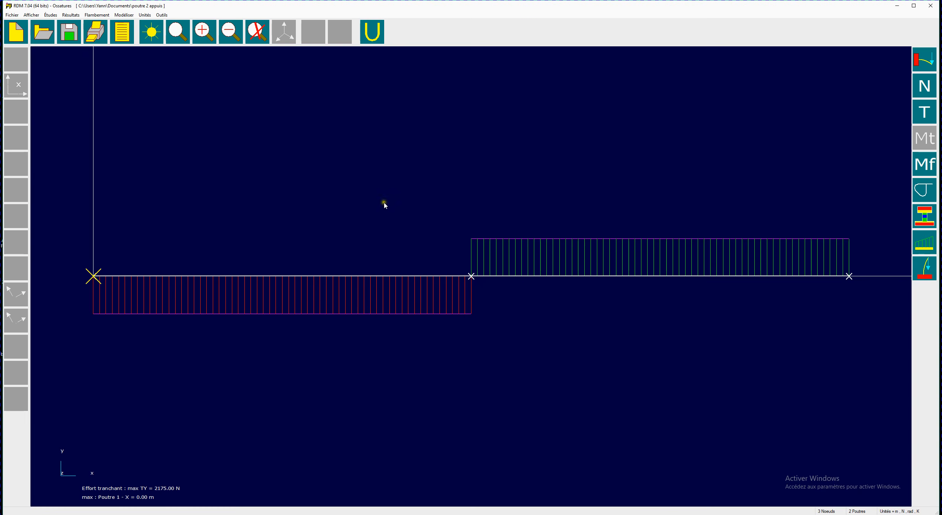
left_click(632, 278)
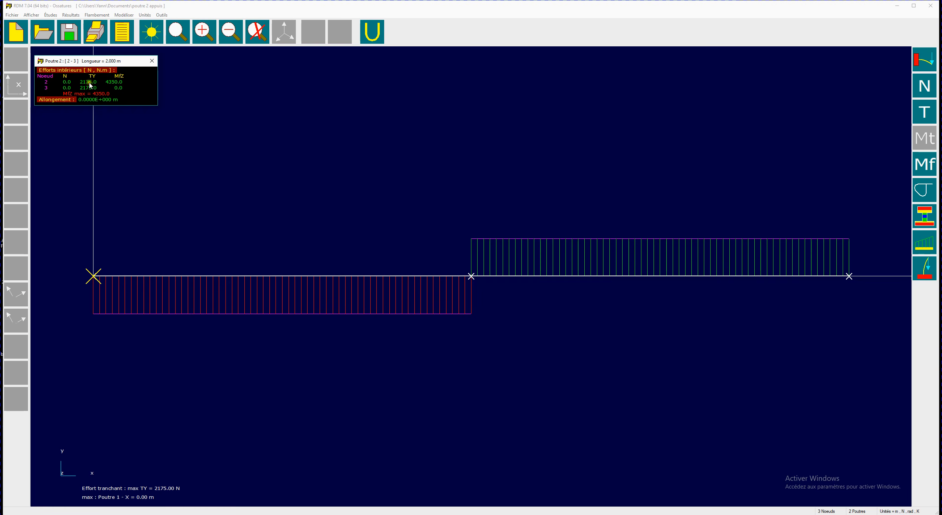
left_click(151, 61)
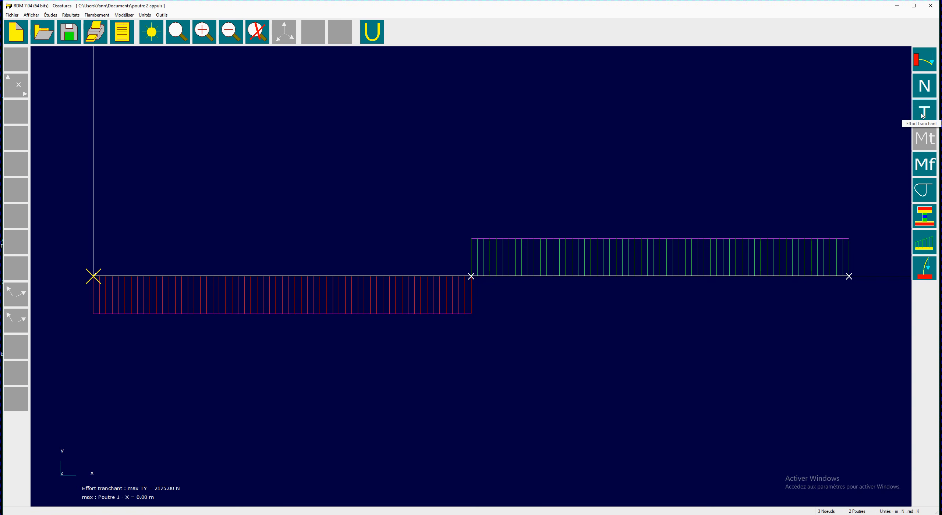
Step: Display the bending moment diagram and check the bending moments at the ends of beams 1 and 2
left_click(927, 167)
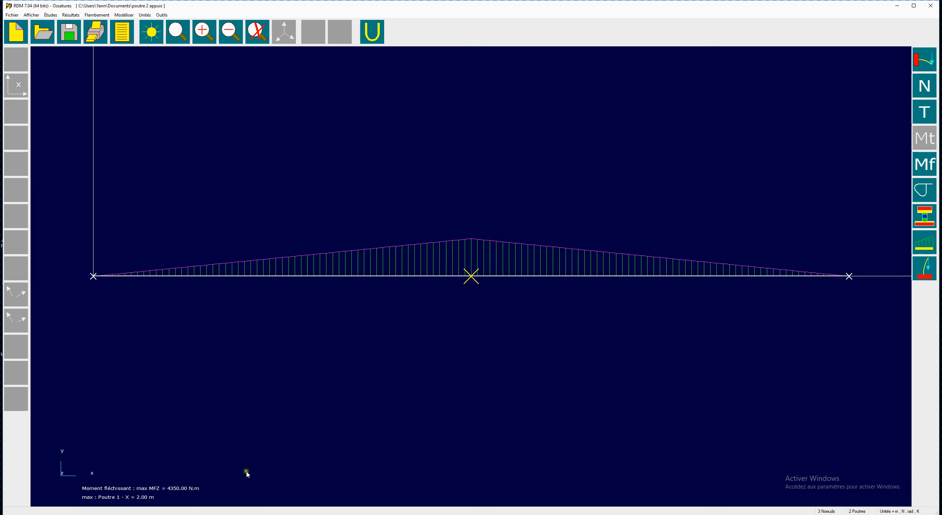
left_click(419, 278)
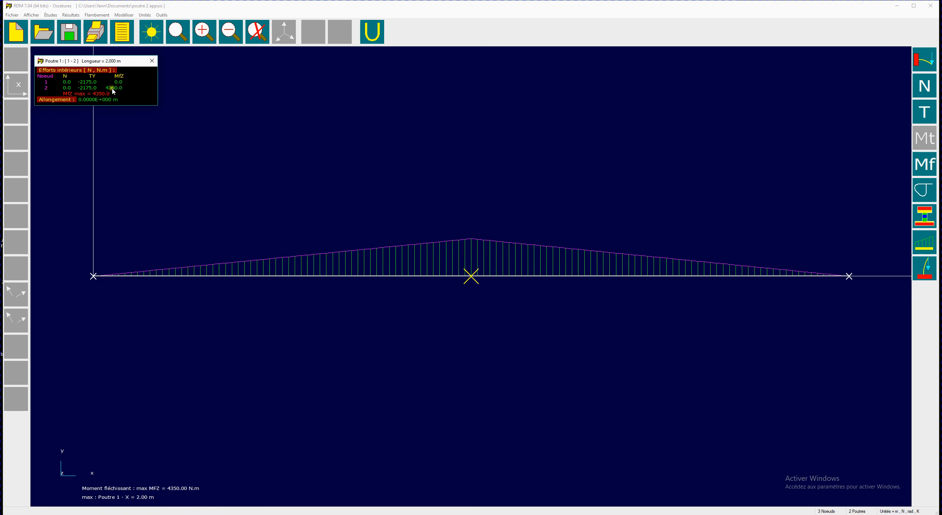
left_click(152, 61)
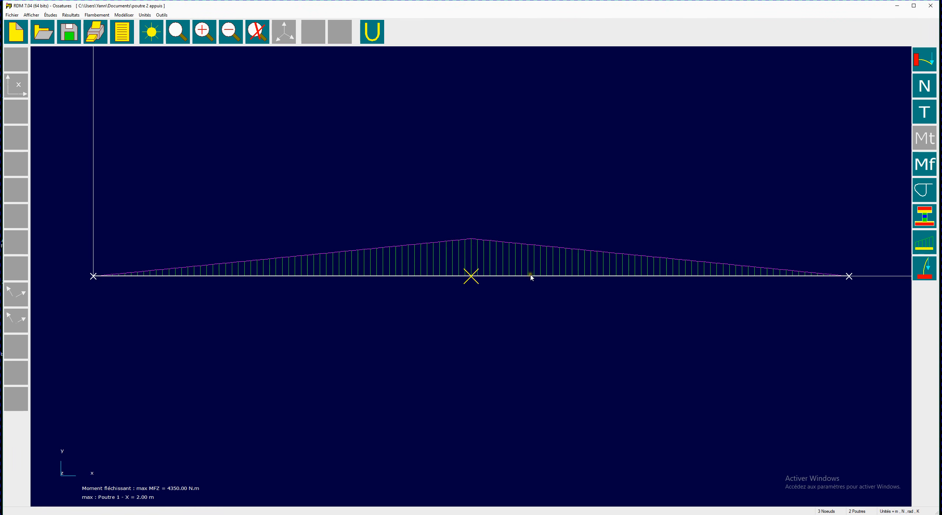
left_click(532, 277)
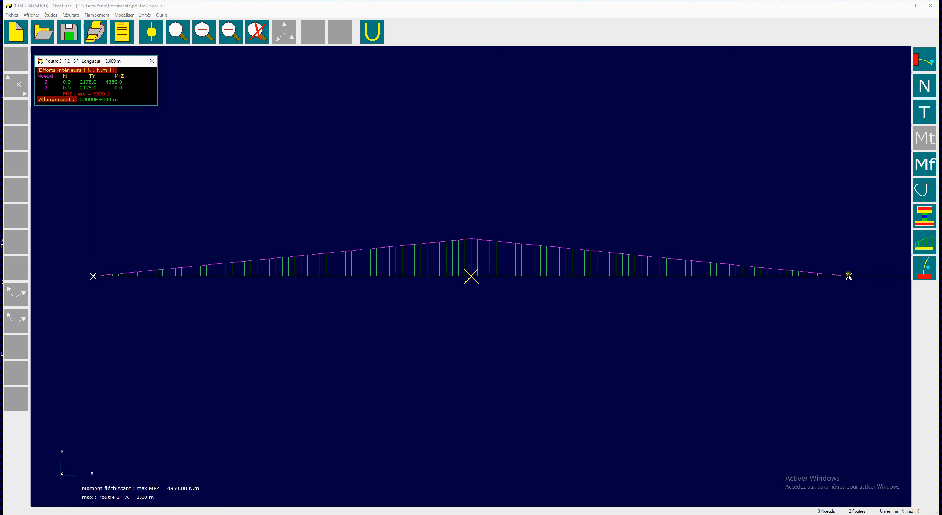
left_click(151, 61)
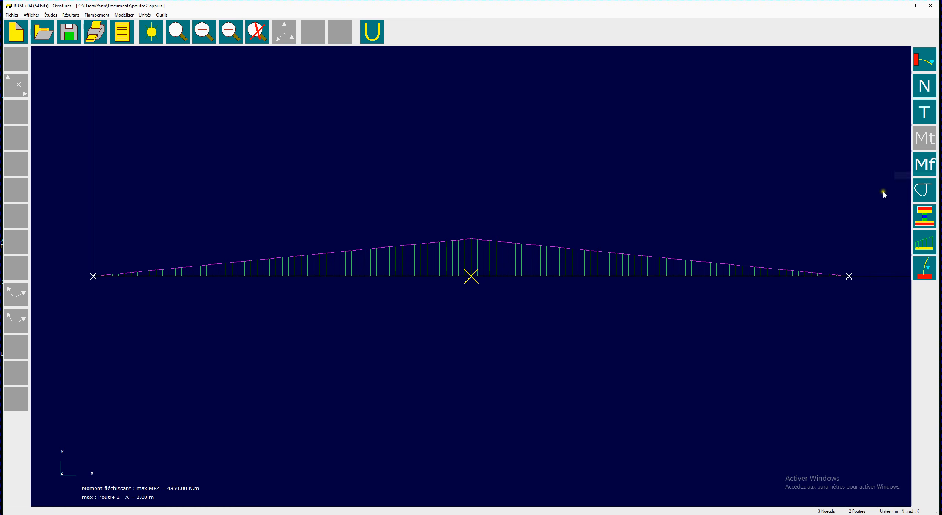
Step: Display the normal stress diagram and check the maximum stress and its position along the beam
left_click(925, 191)
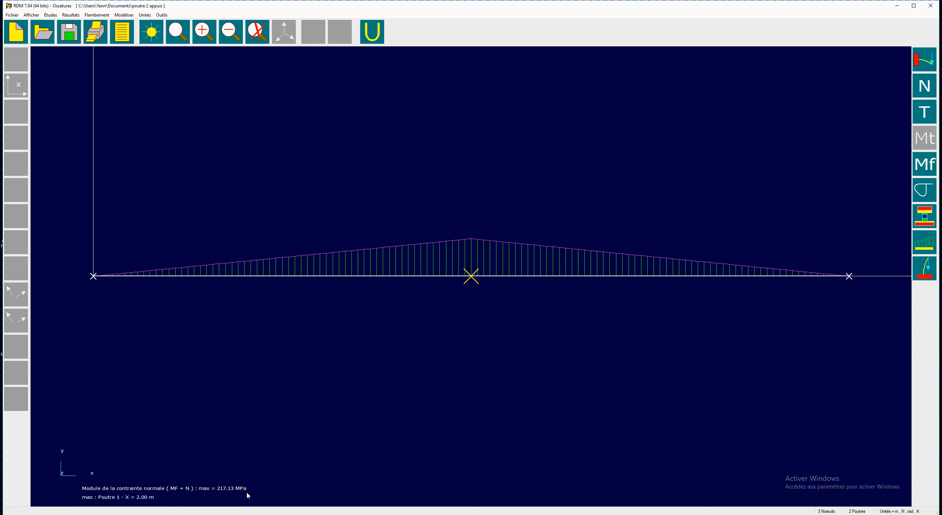
left_click(330, 444)
left_click(231, 488)
left_click(469, 325)
left_click(513, 318)
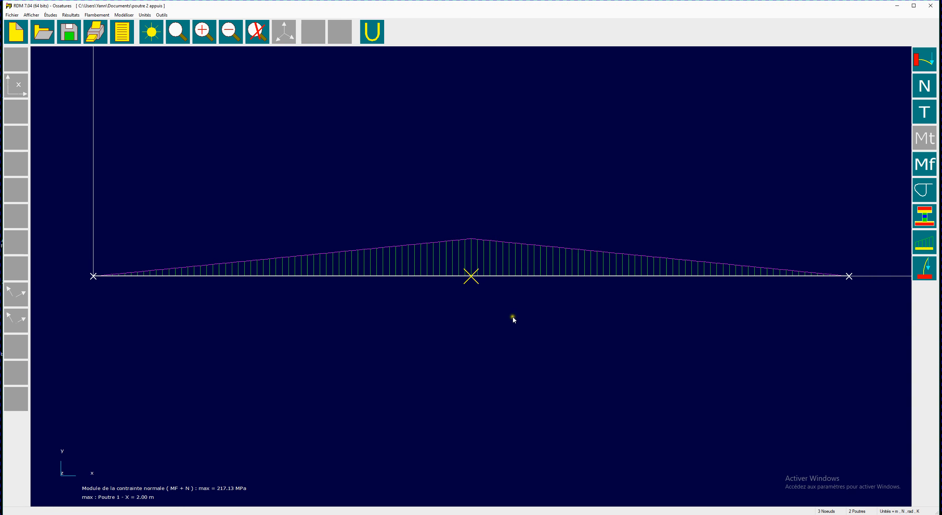